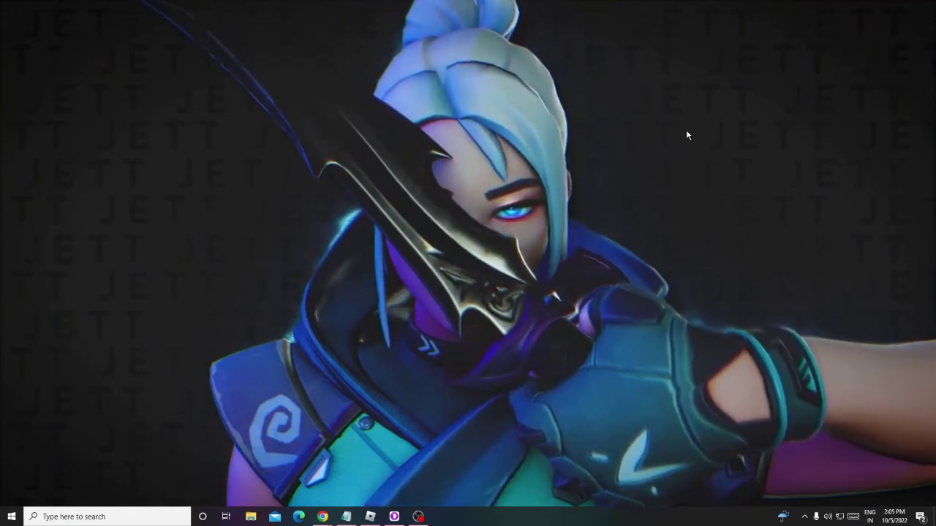
Restore the Chrome window showing the Dolphin{anty} anti-detect browser home page.
{"action": "mouse_move", "coordinate": [316, 517]}
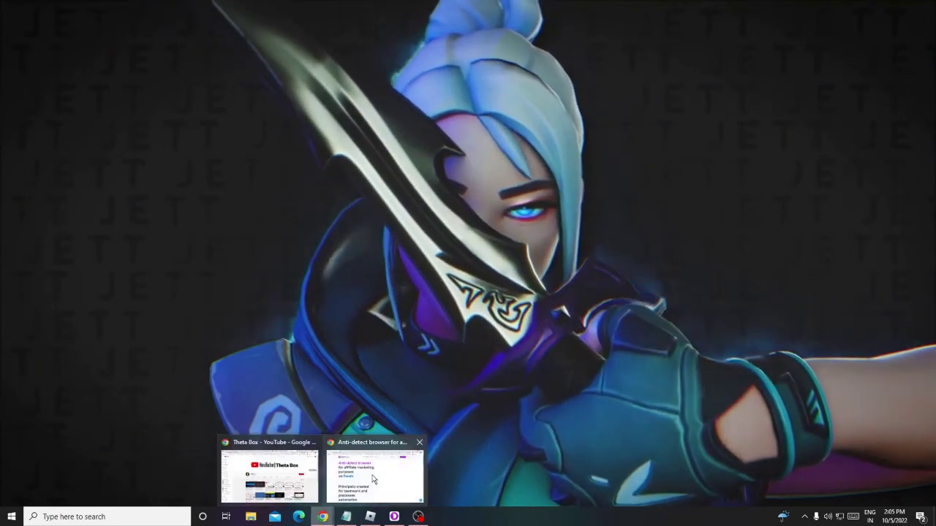
{"action": "left_click", "coordinate": [375, 471]}
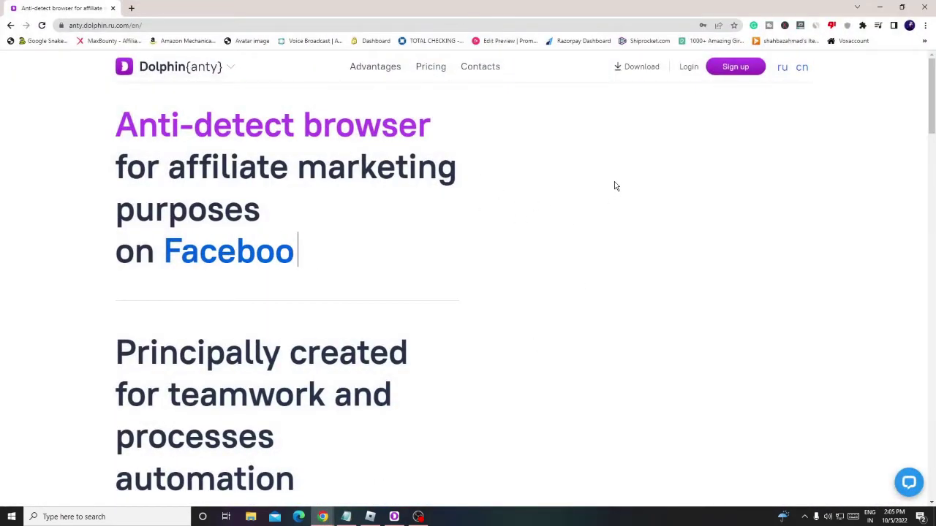
{"action": "mouse_move", "coordinate": [150, 88]}
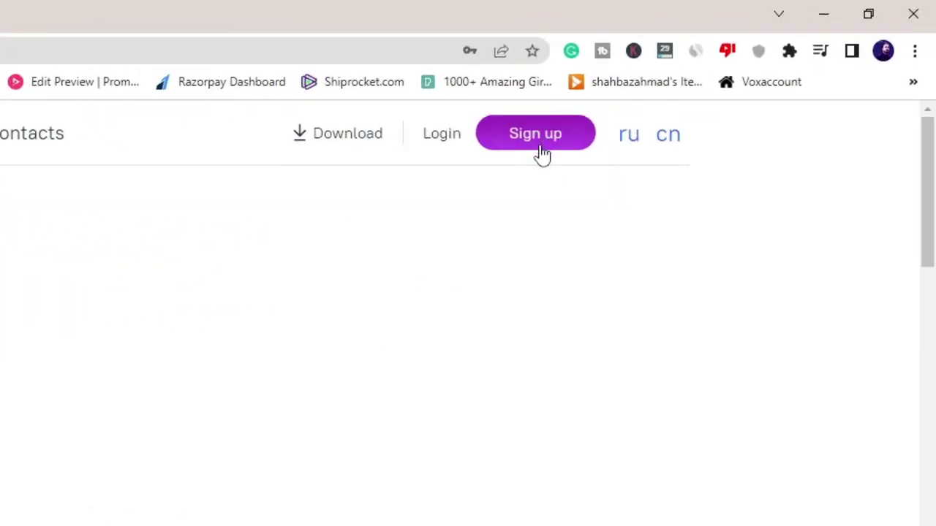
Open the Dolphin{anty} sign-up form from the top-right Sign up button.
{"action": "left_click", "coordinate": [544, 143]}
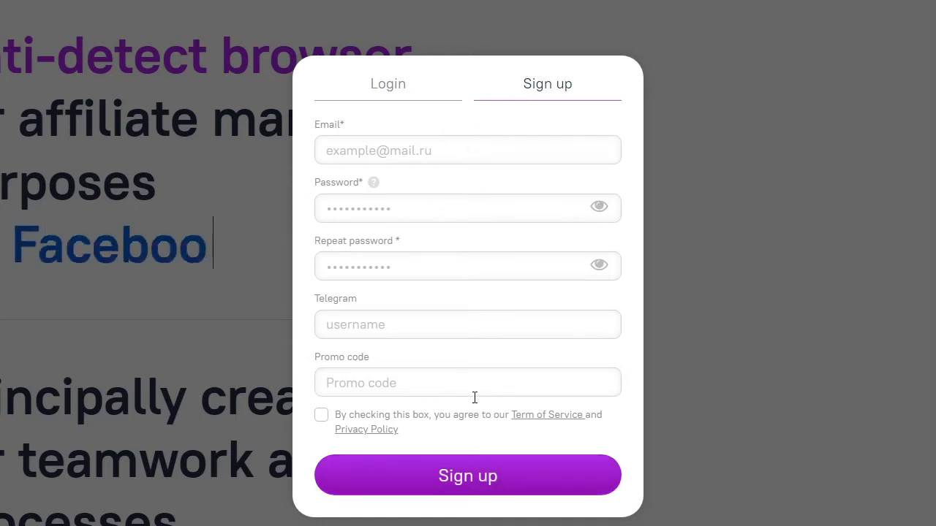
Log in with the saved credentials to reach the Base plan overview showing 9 / 100 profiles.
{"action": "left_click", "coordinate": [397, 88]}
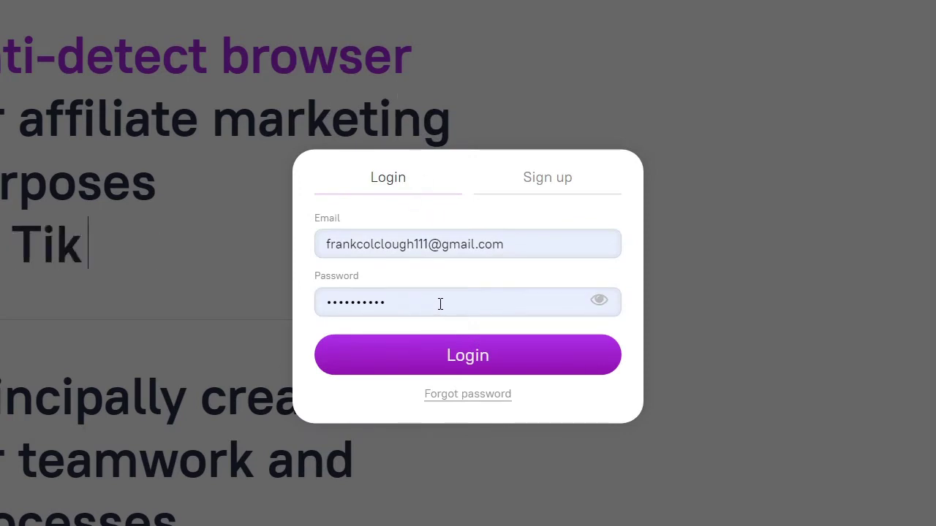
{"action": "left_click", "coordinate": [483, 363]}
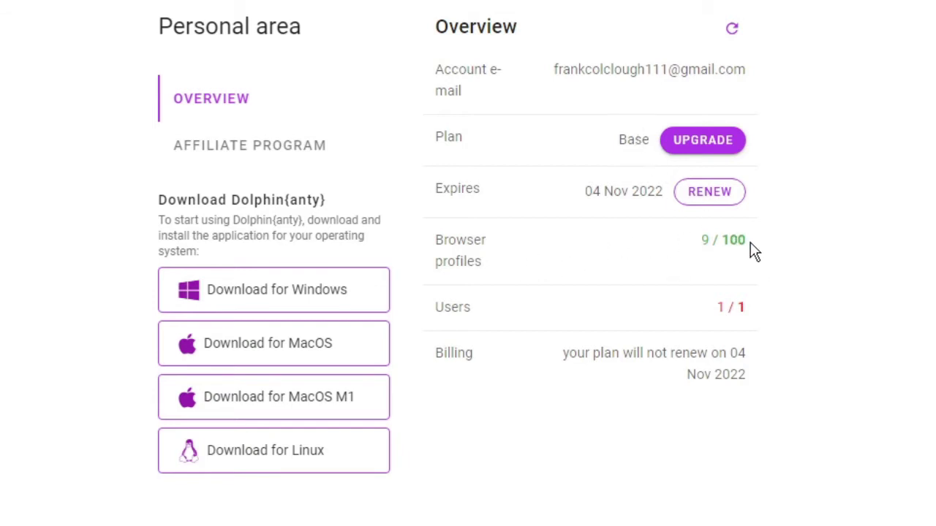
Highlight the 100 profile limit and the 9 profiles already used on the overview.
{"action": "double_click", "coordinate": [727, 242]}
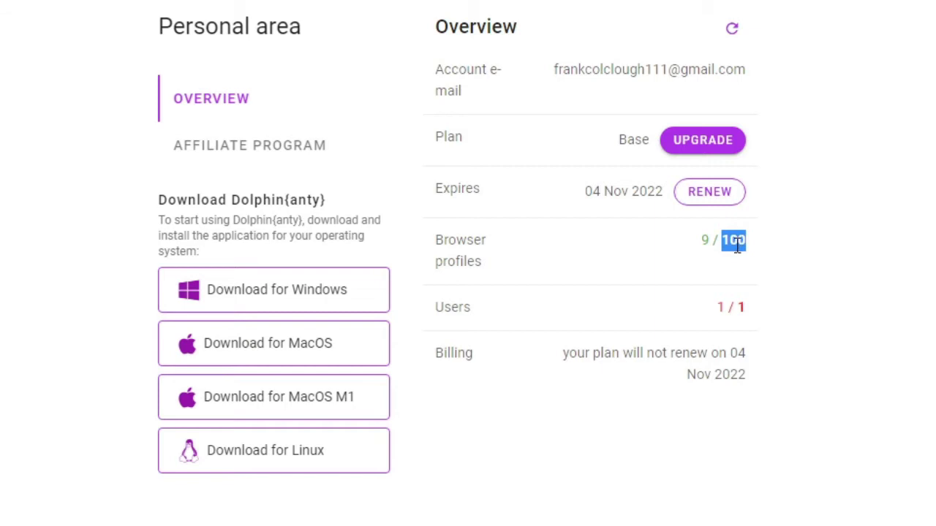
{"action": "left_click", "coordinate": [735, 264]}
{"action": "double_click", "coordinate": [704, 240]}
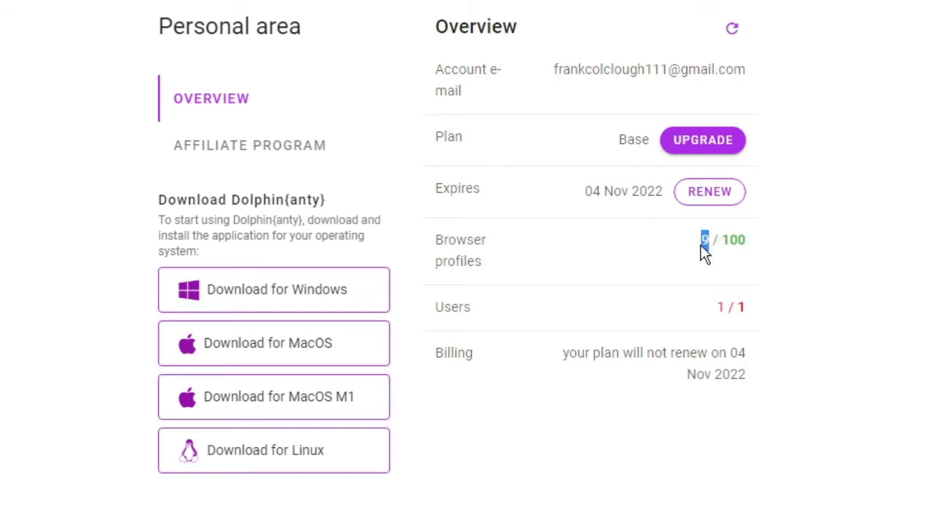
{"action": "left_click", "coordinate": [584, 306]}
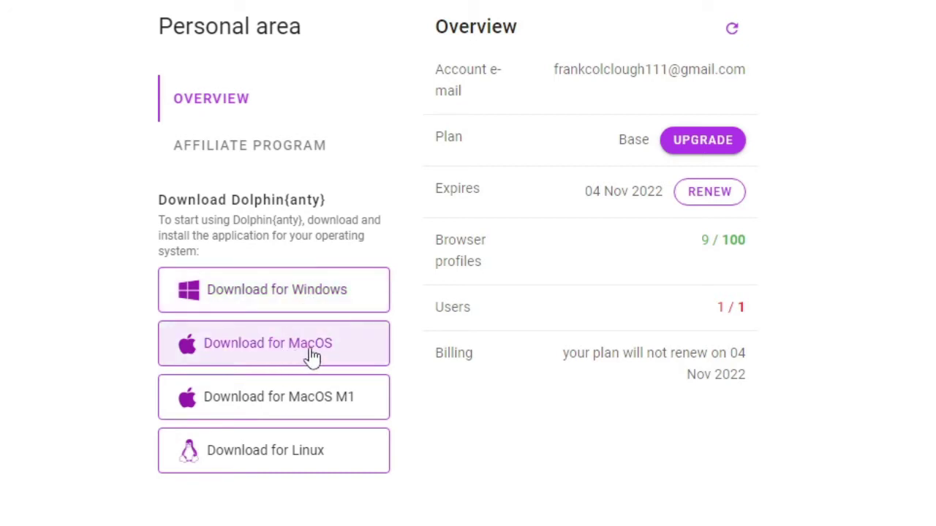
Download the Windows app, minimise Chrome, and open the Dolphin Anty desktop profile list.
{"action": "left_click", "coordinate": [312, 307]}
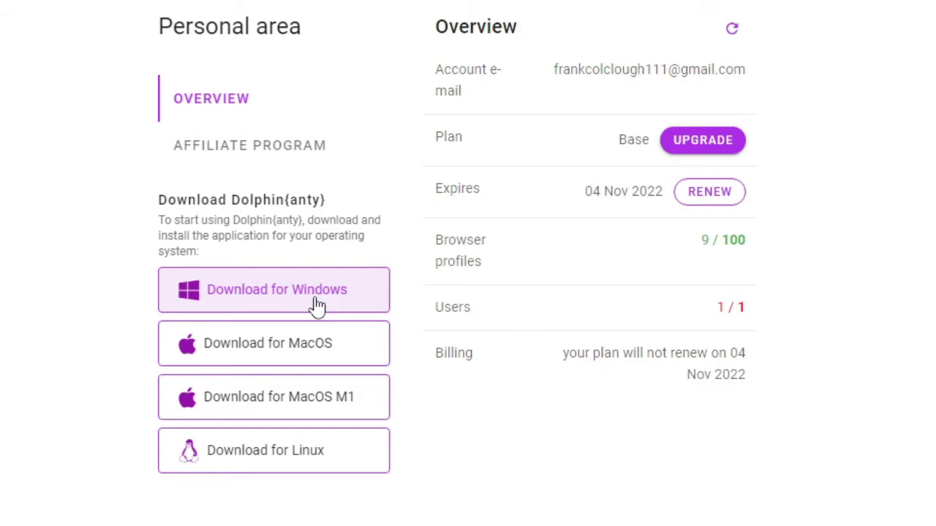
{"action": "left_click", "coordinate": [861, 13]}
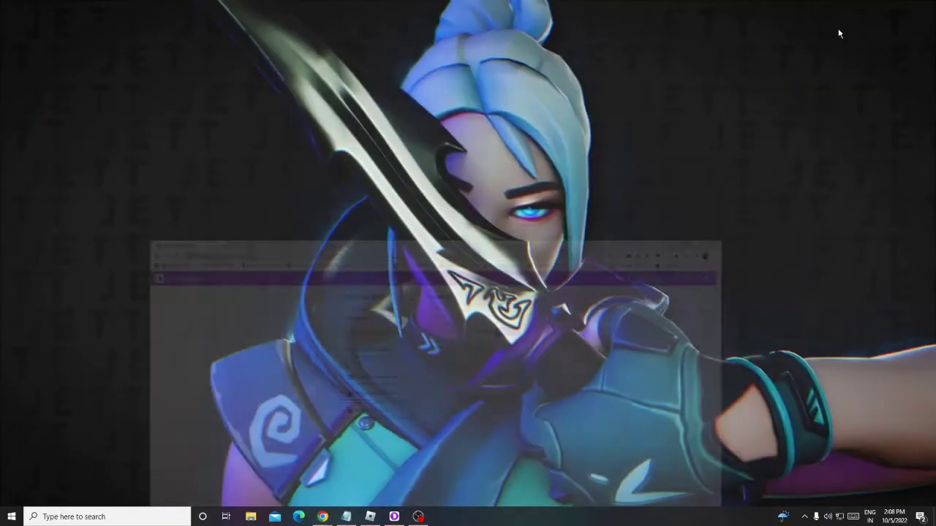
{"action": "left_click", "coordinate": [394, 517]}
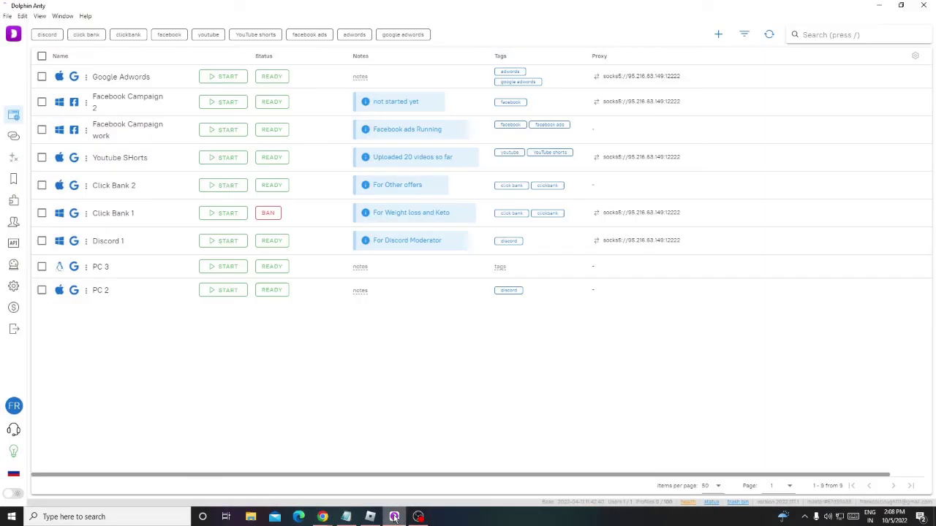
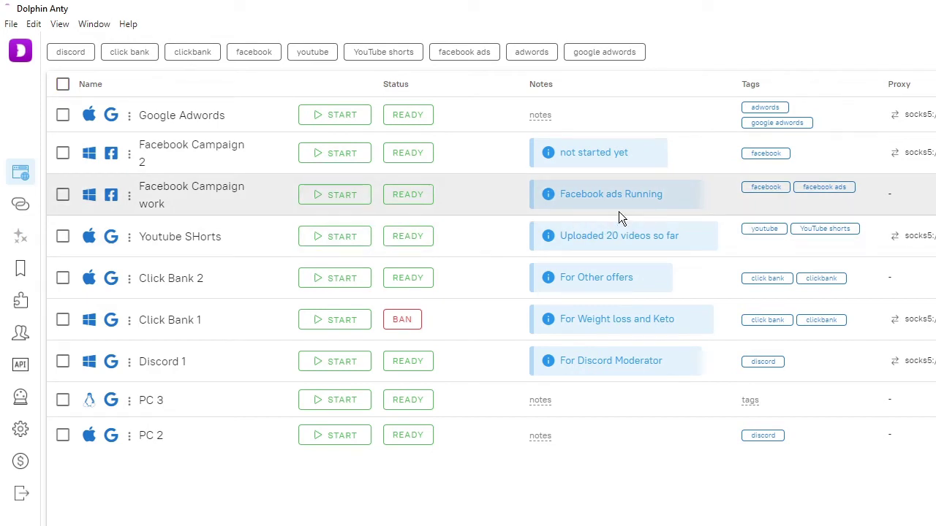
{"action": "mouse_move", "coordinate": [618, 202]}
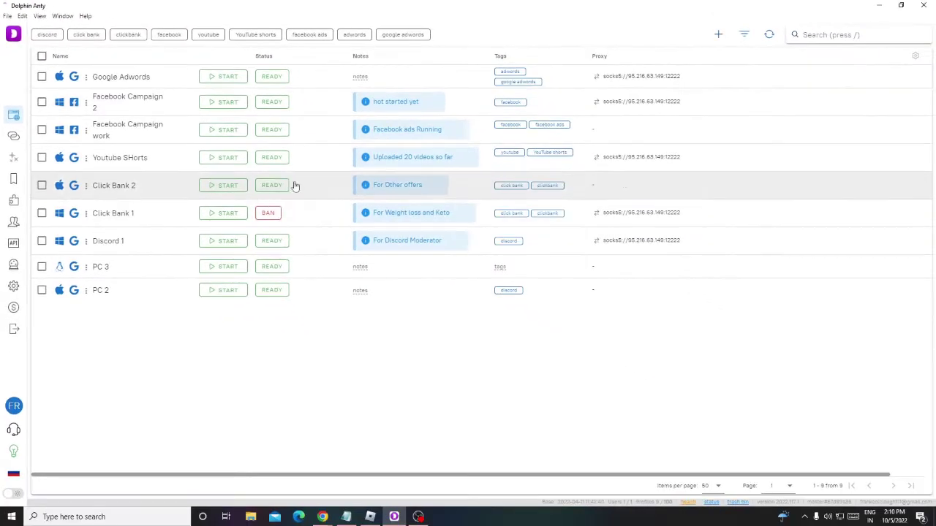
Start a new browser profile named 'Facebook Campaign 3' and open its Status list.
{"action": "left_click", "coordinate": [719, 35]}
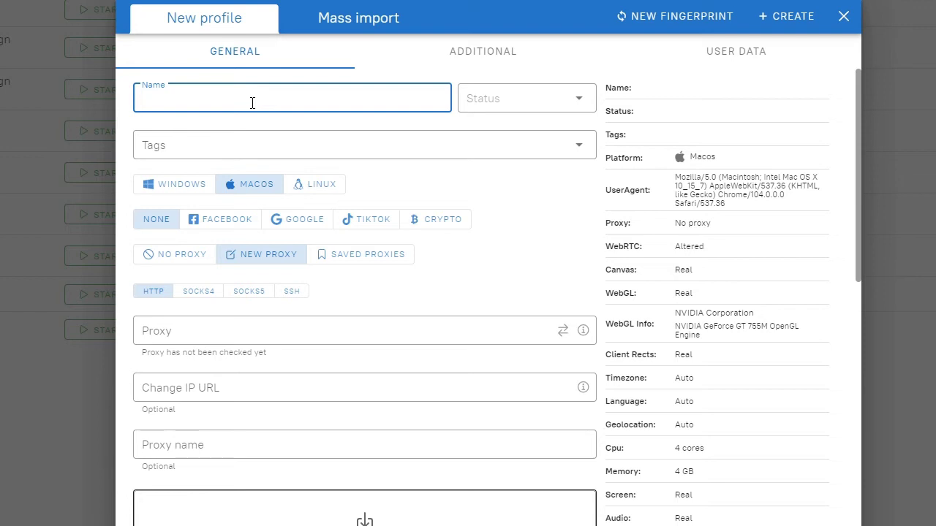
{"action": "type", "text": "Facebook  "}
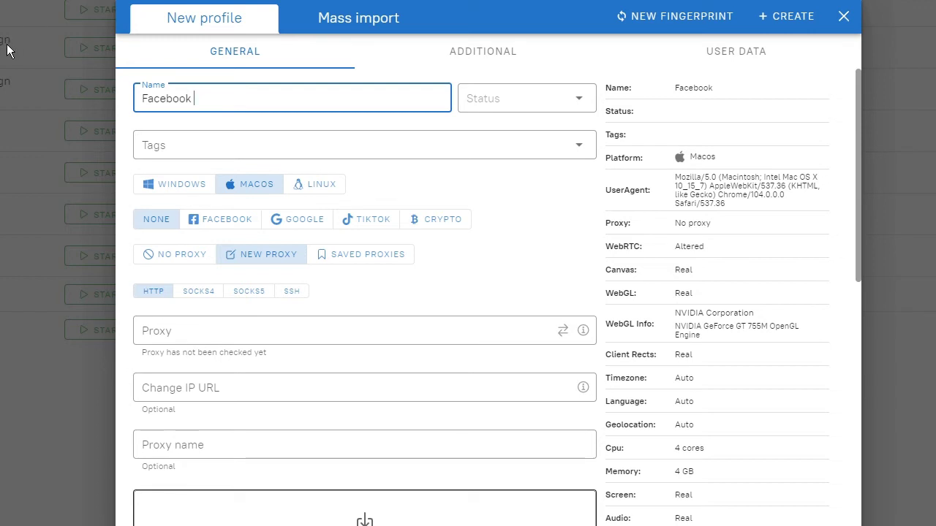
{"action": "type", "text": "Cam"}
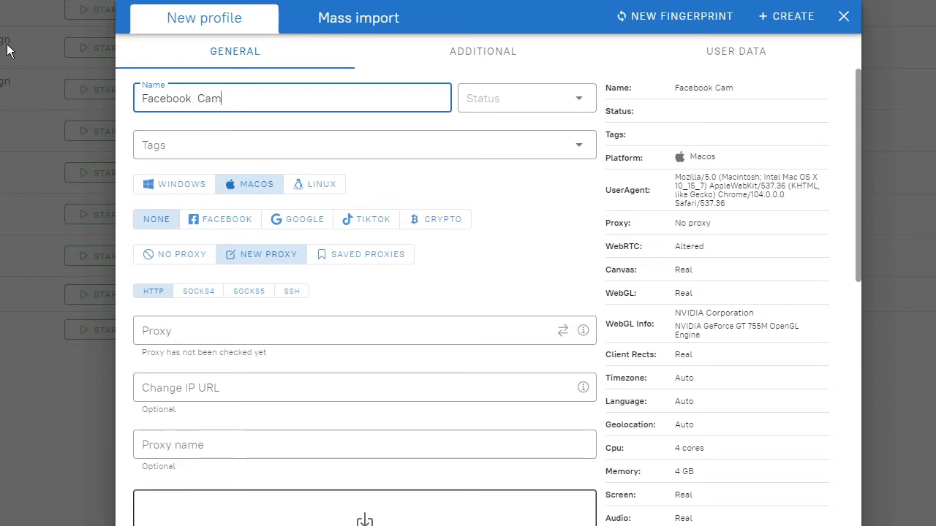
{"action": "type", "text": "paign"}
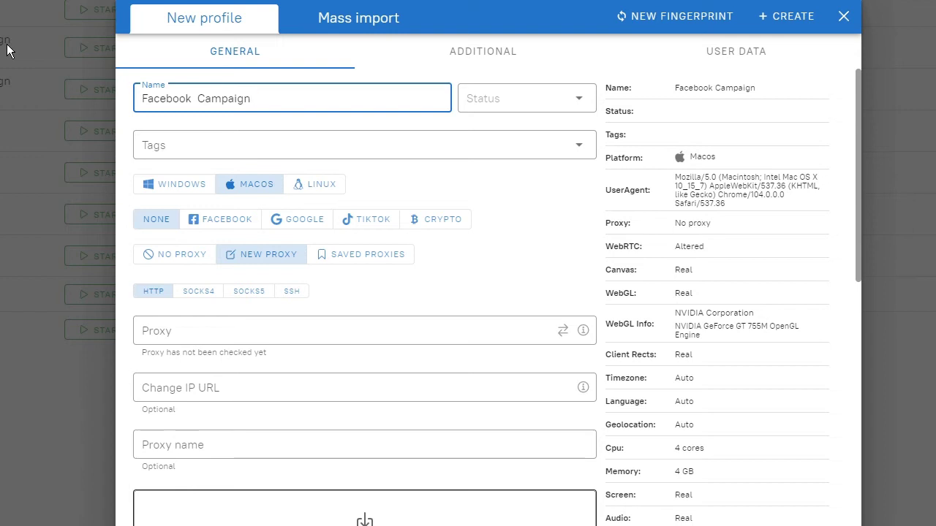
{"action": "type", "text": "3"}
{"action": "left_click", "coordinate": [511, 101]}
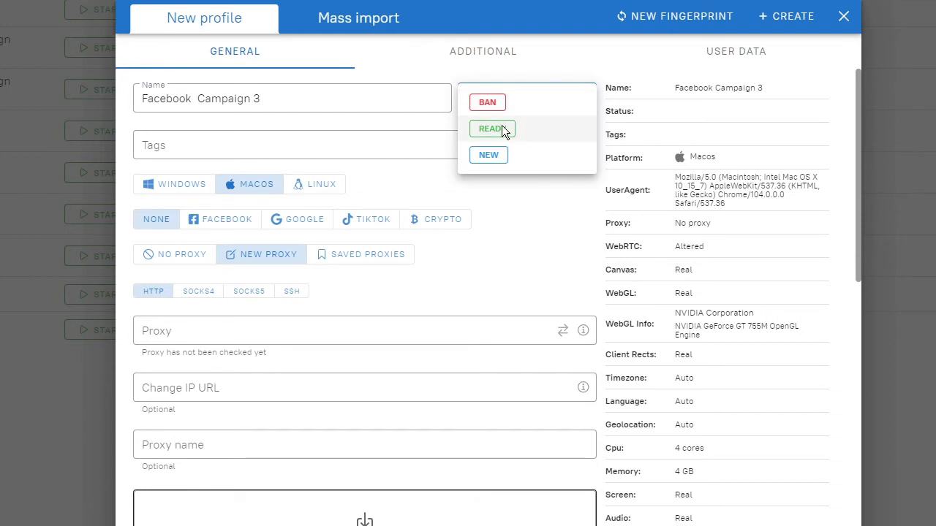
Set the profile status to READY and add the tags 'facebook' and 'facebook ads'.
{"action": "left_click", "coordinate": [508, 129]}
{"action": "left_click", "coordinate": [303, 145]}
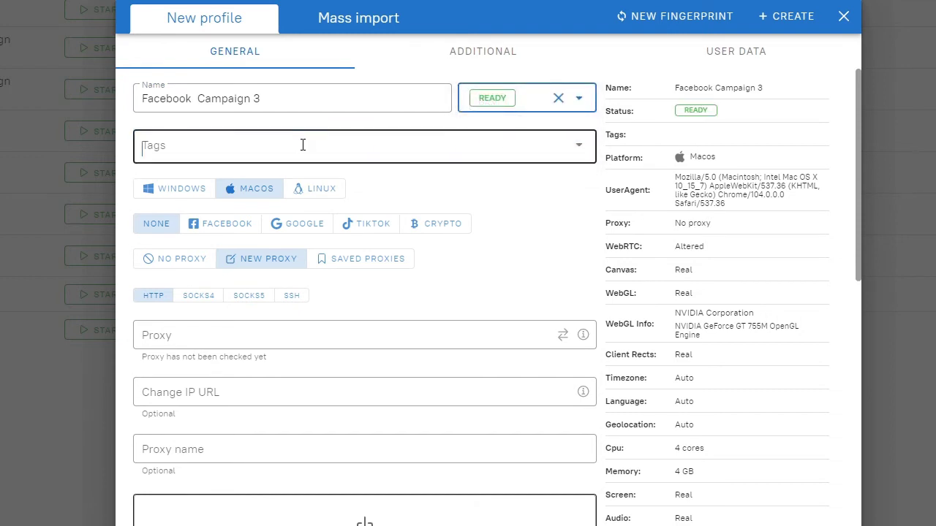
{"action": "type", "text": "facebook"}
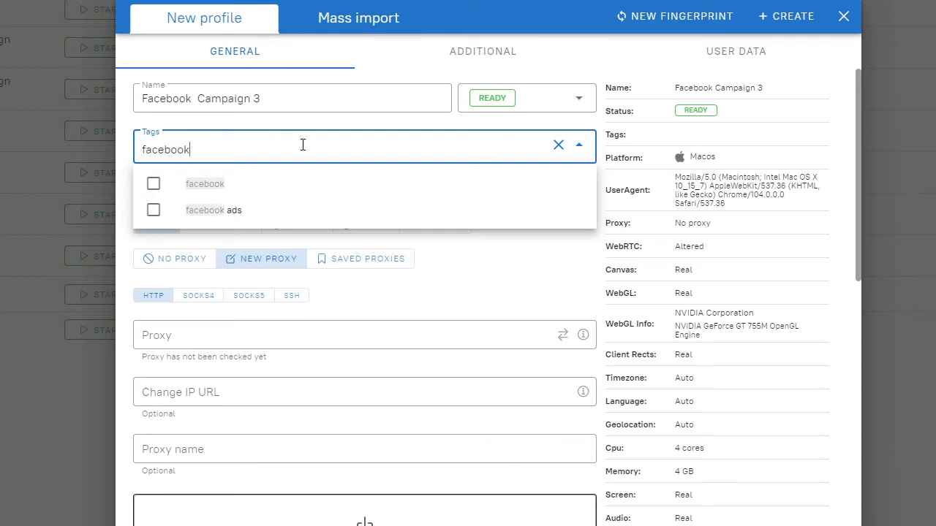
{"action": "key", "text": "Return"}
{"action": "type", "text": "f"}
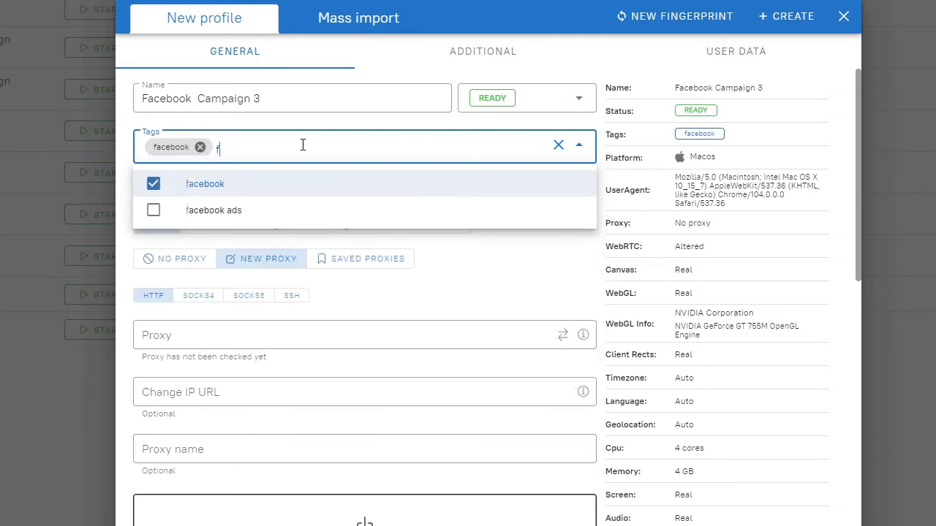
{"action": "type", "text": "acebook ads"}
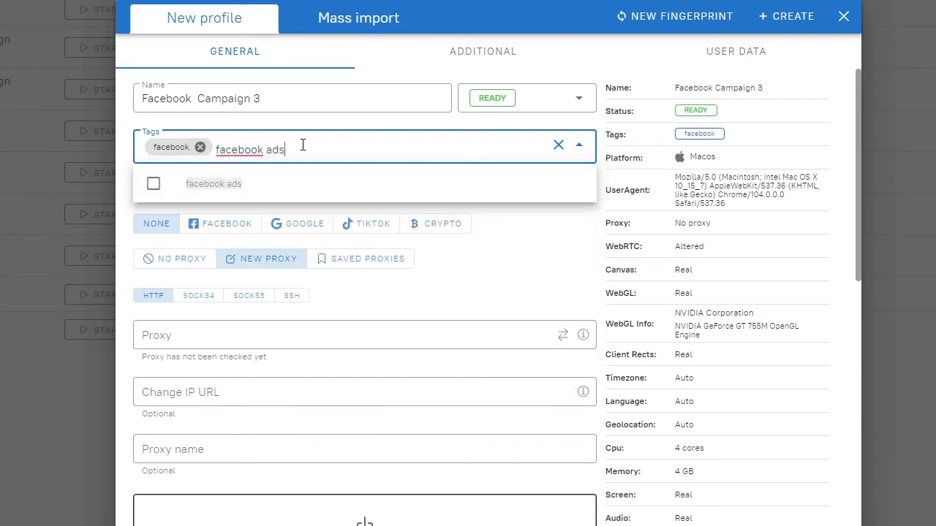
{"action": "key", "text": "Return"}
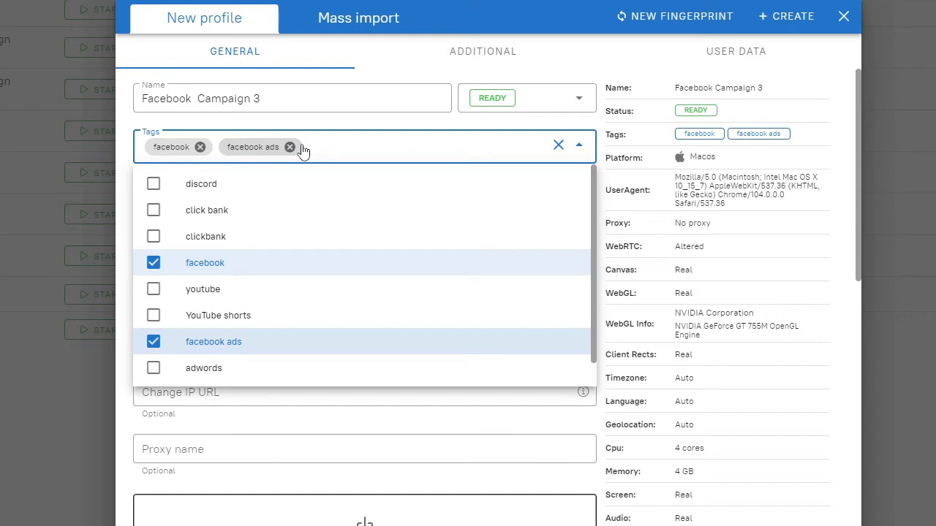
{"action": "left_click", "coordinate": [373, 69]}
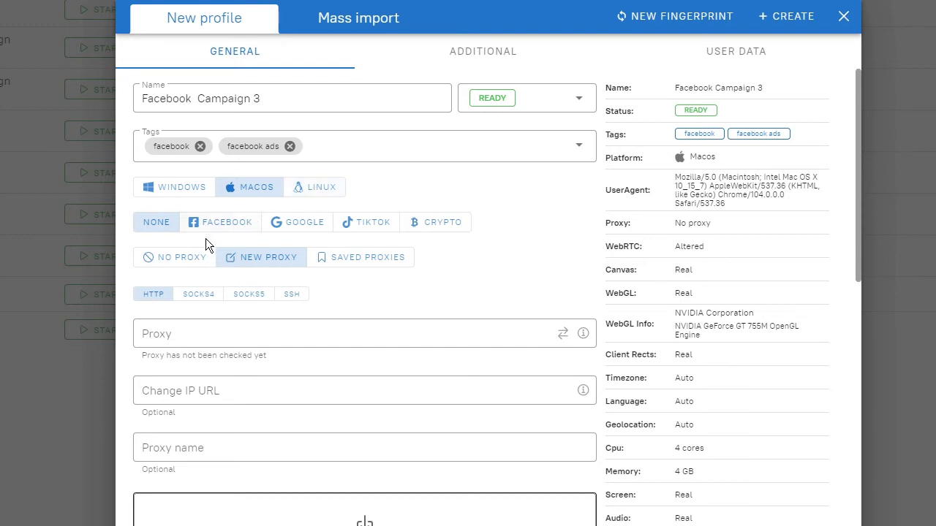
Set the profile platform to Facebook and choose the New proxy option.
{"action": "left_click", "coordinate": [228, 226]}
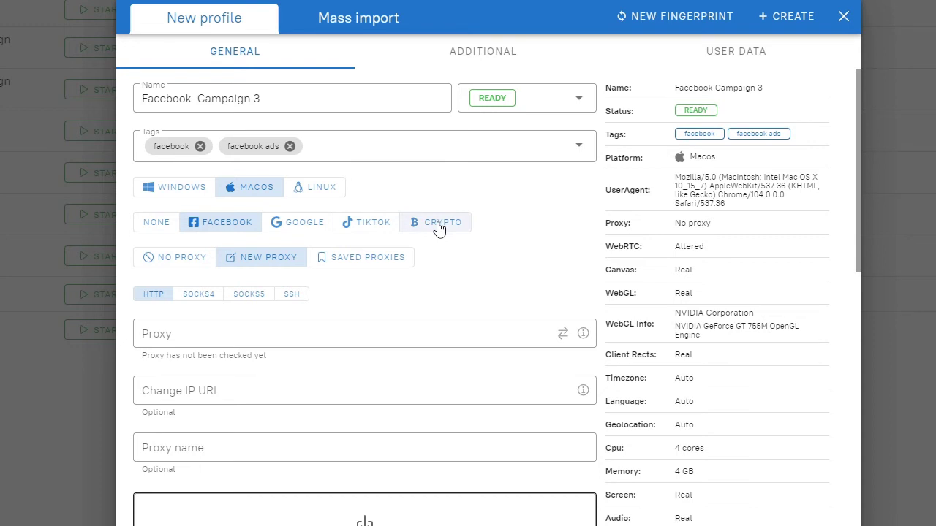
{"action": "left_click", "coordinate": [191, 261]}
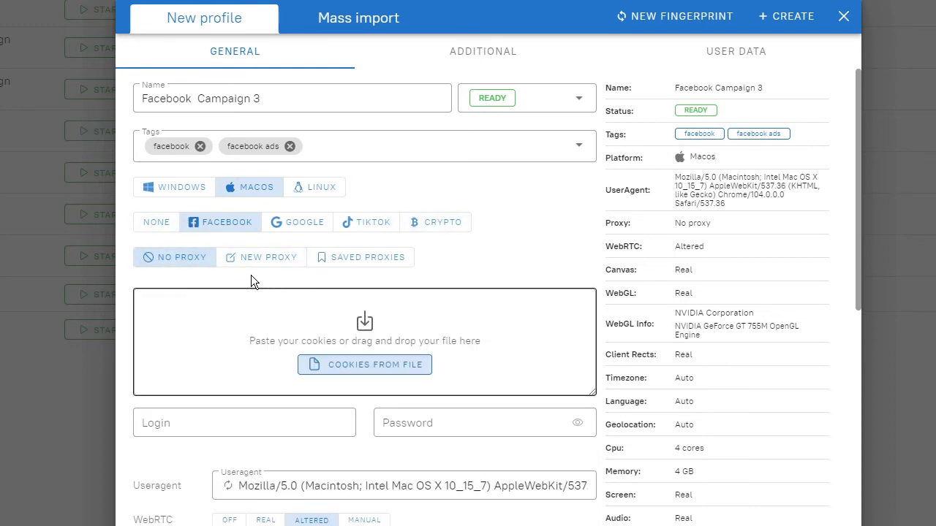
{"action": "left_click", "coordinate": [297, 260]}
Paste the proxy address into the Proxy field and enter the proxy login.
{"action": "scroll", "coordinate": [246, 223], "scroll_direction": "down", "scroll_amount": 2}
{"action": "left_click", "coordinate": [236, 192]}
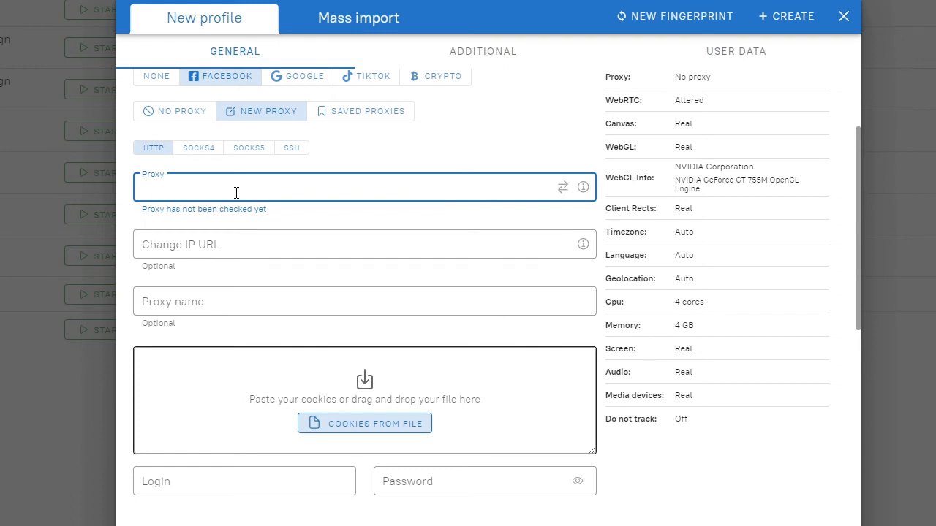
{"action": "type", "text": "socks5://95.216.63.149:12222"}
{"action": "scroll", "coordinate": [244, 220], "scroll_direction": "down", "scroll_amount": 4}
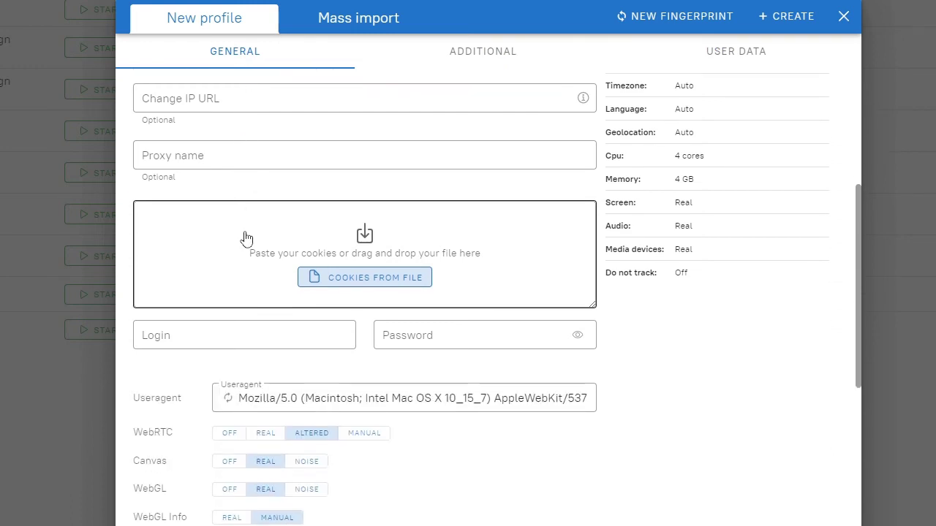
{"action": "scroll", "coordinate": [245, 237], "scroll_direction": "up", "scroll_amount": 2}
{"action": "left_click", "coordinate": [232, 161]}
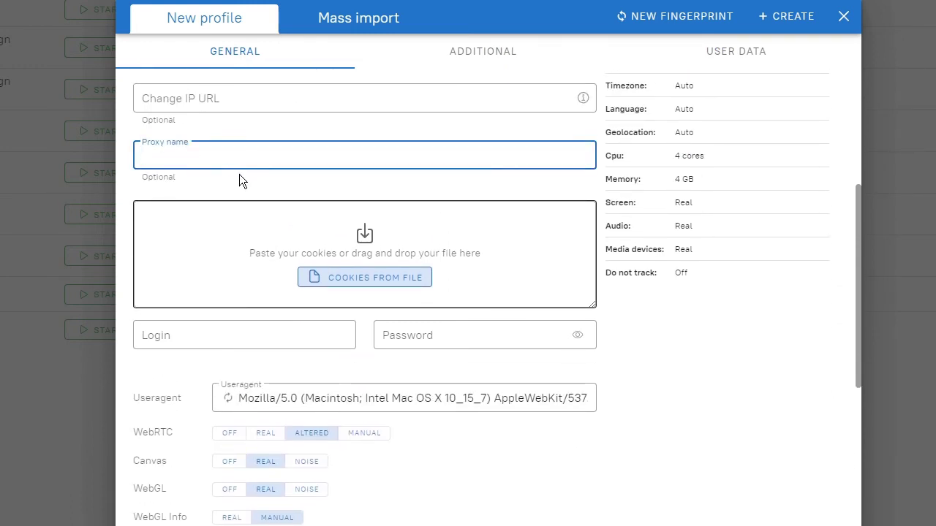
{"action": "scroll", "coordinate": [239, 176], "scroll_direction": "down", "scroll_amount": 2}
{"action": "left_click", "coordinate": [238, 196]}
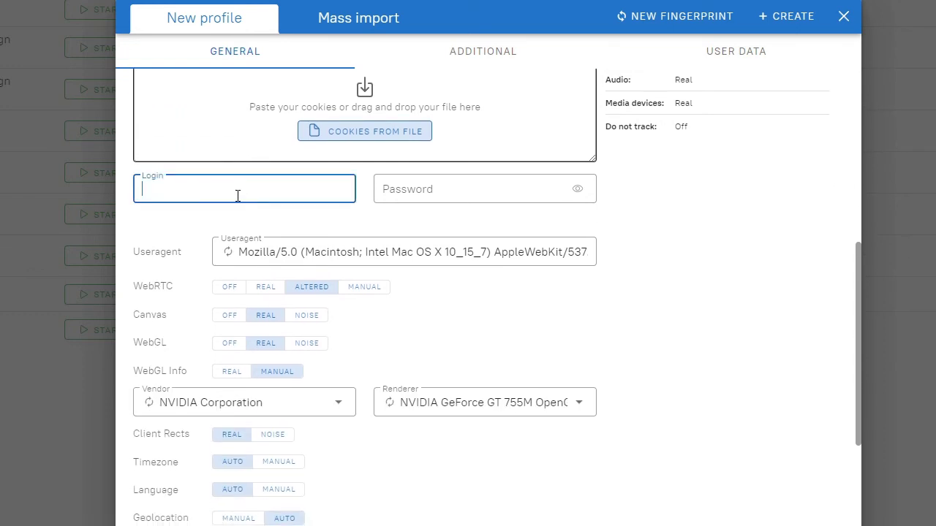
{"action": "left_click", "coordinate": [418, 191]}
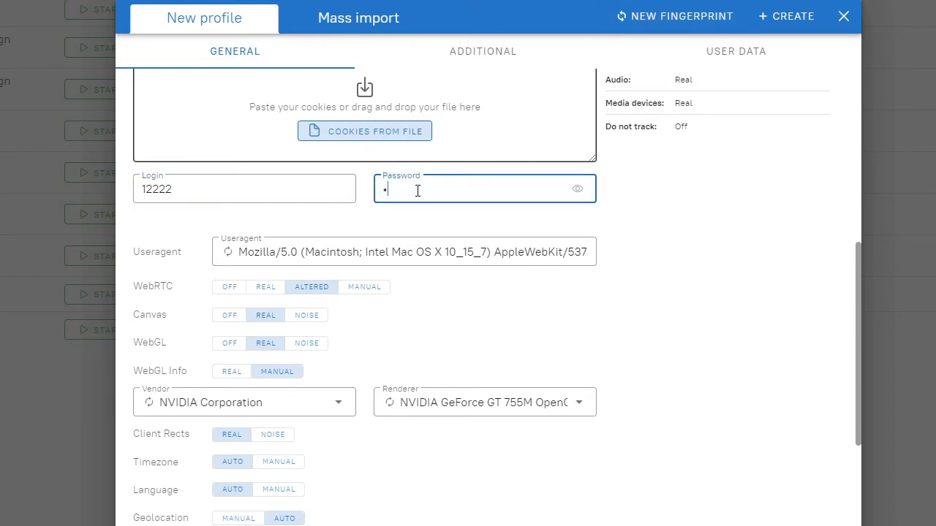
In Additional settings, set CPU manually to 8 cores and memory to 8 GB.
{"action": "scroll", "coordinate": [422, 189], "scroll_direction": "down", "scroll_amount": 3}
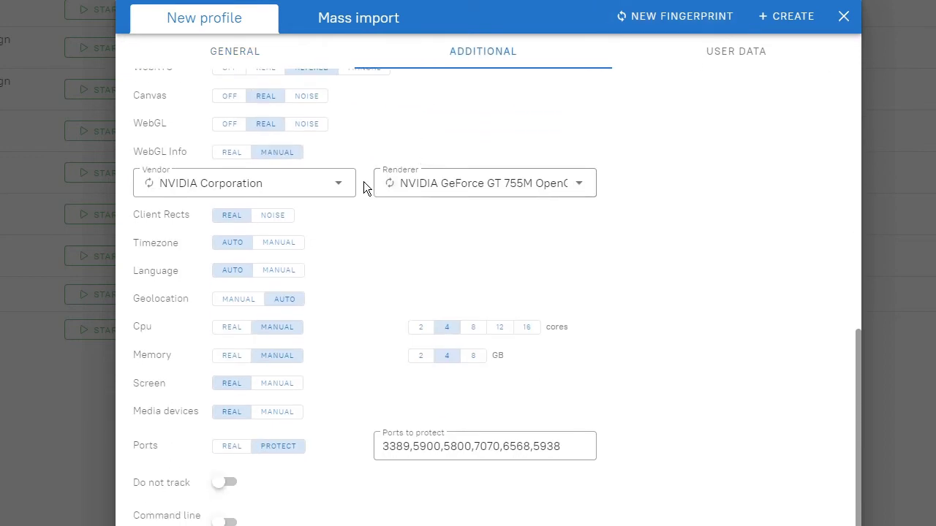
{"action": "scroll", "coordinate": [242, 177], "scroll_direction": "up", "scroll_amount": 1}
{"action": "scroll", "coordinate": [244, 163], "scroll_direction": "down", "scroll_amount": 2}
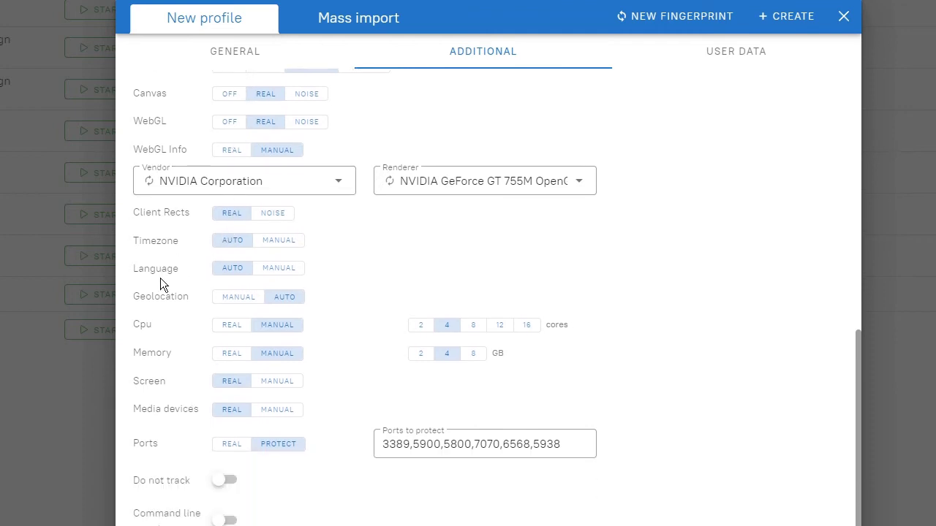
{"action": "scroll", "coordinate": [161, 277], "scroll_direction": "down", "scroll_amount": 2}
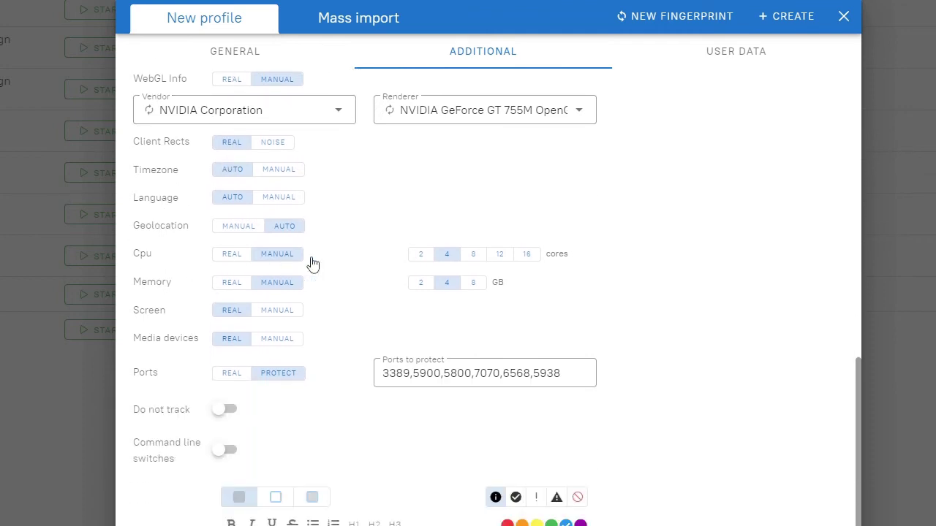
{"action": "left_click", "coordinate": [478, 261]}
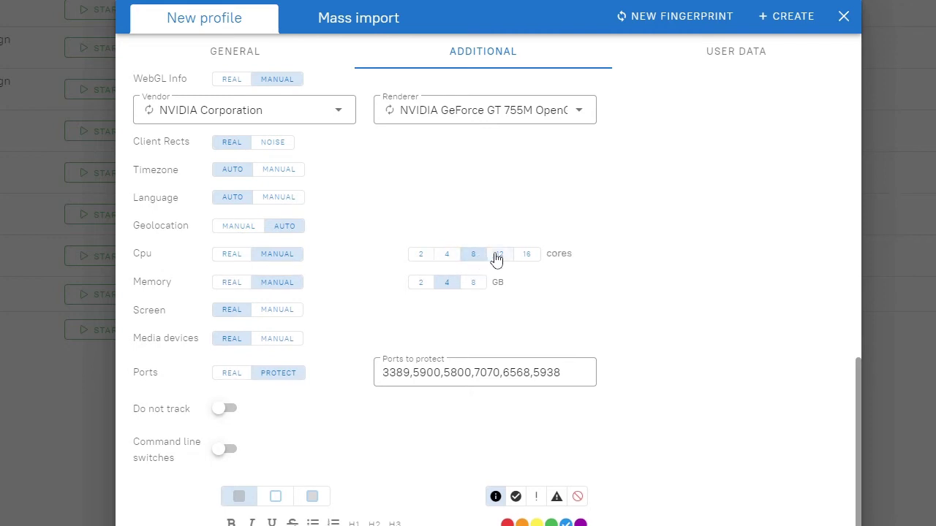
{"action": "left_click", "coordinate": [500, 257]}
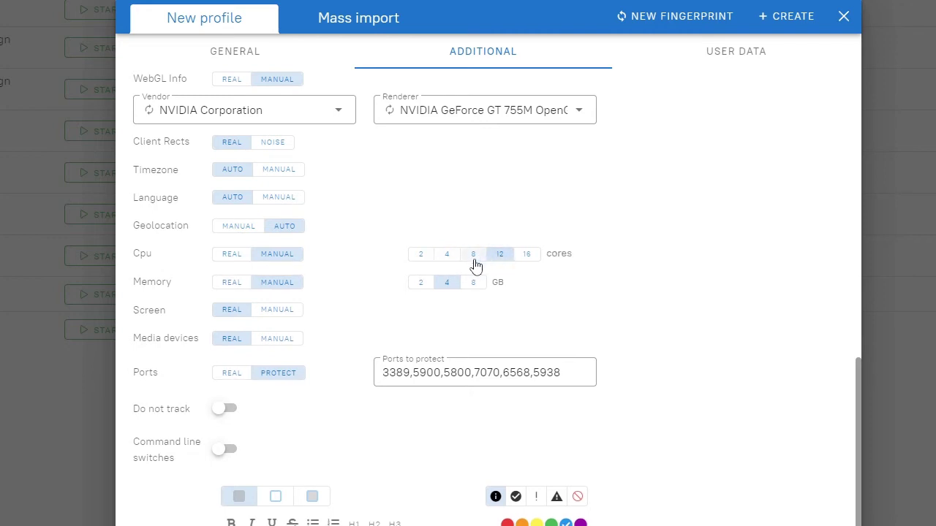
{"action": "left_click", "coordinate": [472, 260]}
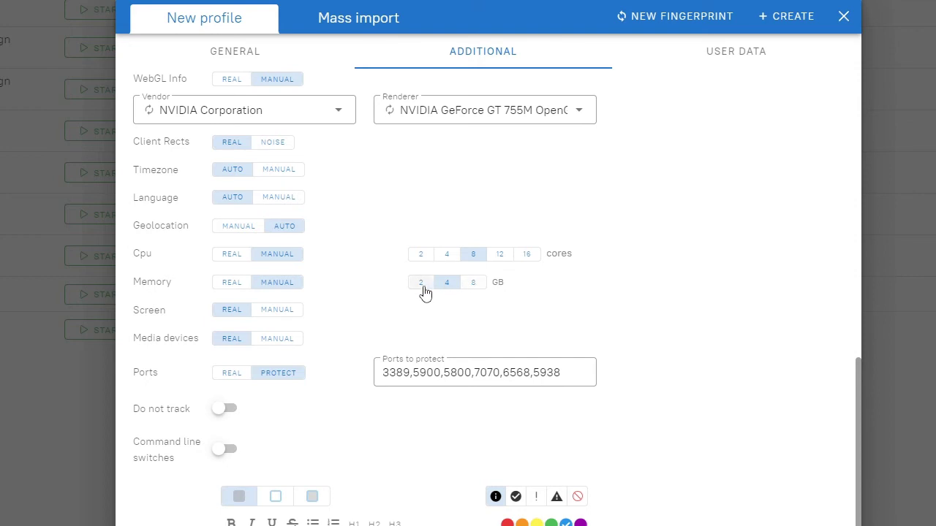
{"action": "left_click", "coordinate": [474, 287]}
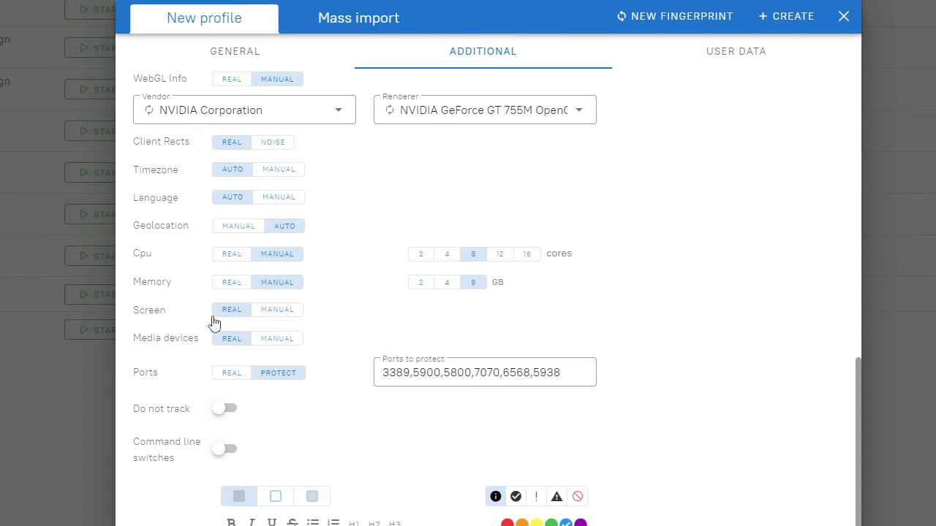
Open the USER DATA section and place the cursor in the Notes box.
{"action": "scroll", "coordinate": [212, 329], "scroll_direction": "down", "scroll_amount": 2}
{"action": "left_click", "coordinate": [294, 505]}
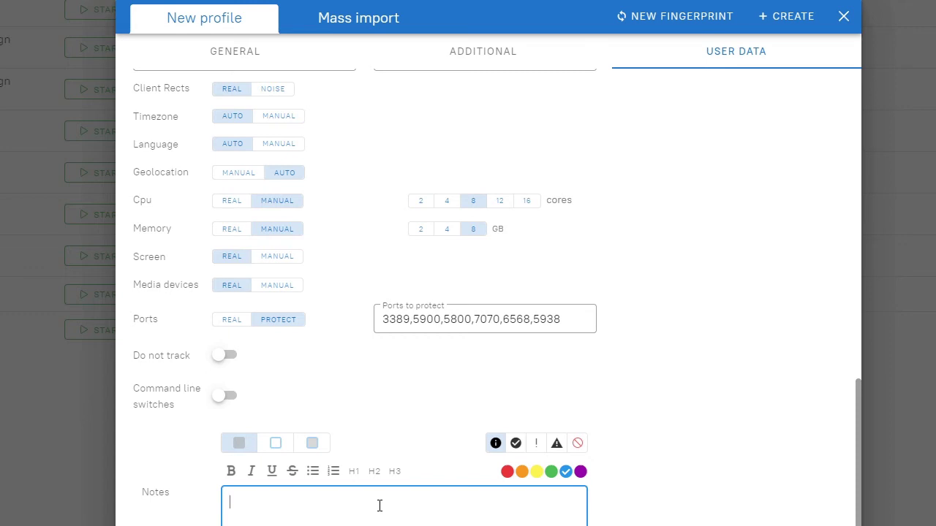
{"action": "left_click", "coordinate": [377, 506]}
Create the Facebook Campaign 3 profile and move the PC 2 browser window up and right.
{"action": "left_click", "coordinate": [784, 18]}
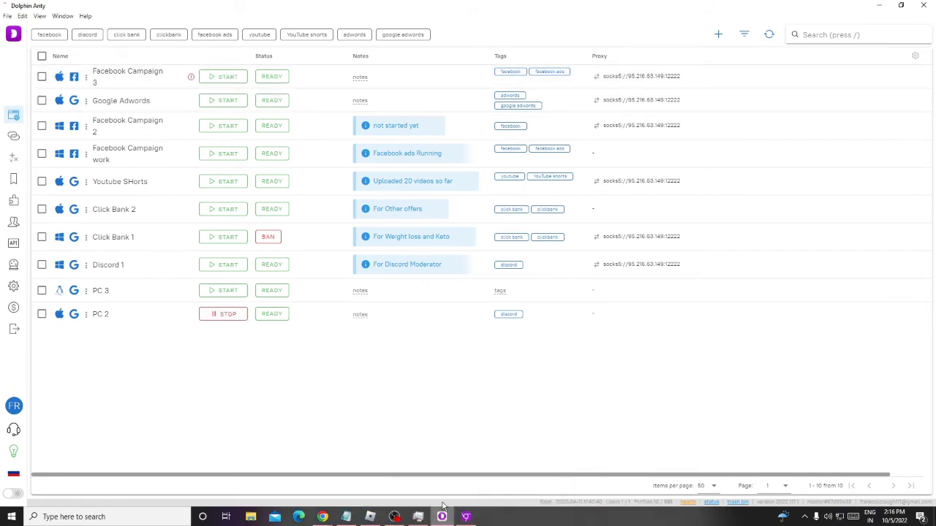
{"action": "mouse_move", "coordinate": [441, 517]}
{"action": "left_click", "coordinate": [462, 468]}
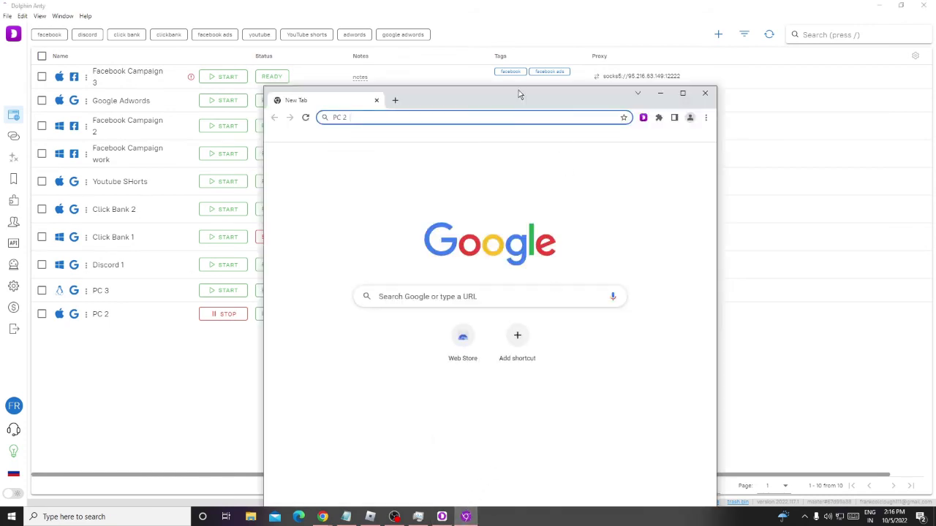
{"action": "left_click_drag", "start_coordinate": [502, 95], "coordinate": [539, 71]}
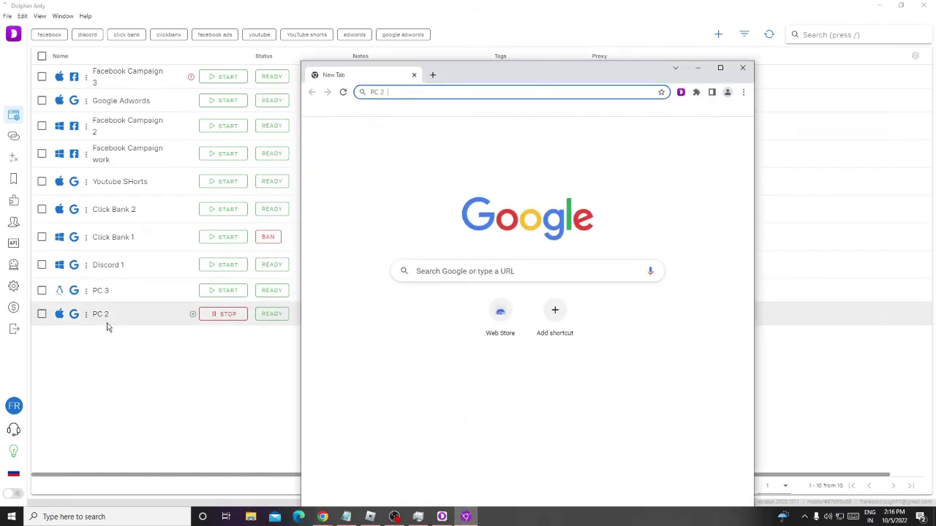
Launch the Discord 1, Facebook Campaign work, Facebook Campaign 2 and Google Adwords profiles.
{"action": "left_click", "coordinate": [235, 272]}
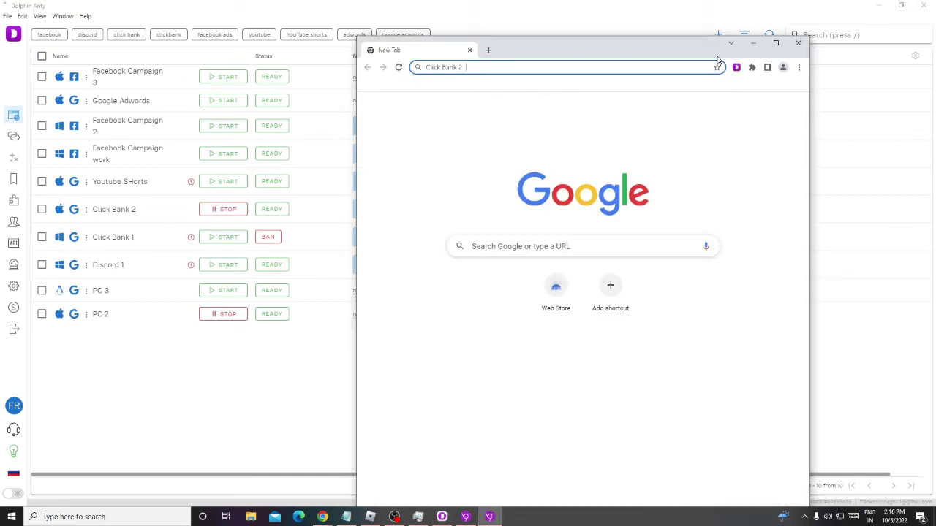
{"action": "left_click", "coordinate": [753, 42]}
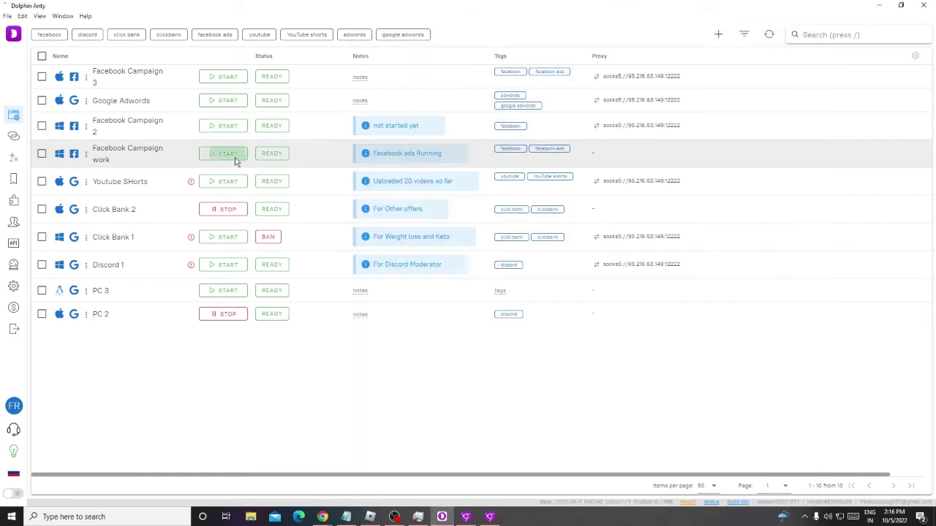
{"action": "left_click", "coordinate": [235, 161]}
{"action": "left_click", "coordinate": [229, 126]}
{"action": "left_click", "coordinate": [226, 100]}
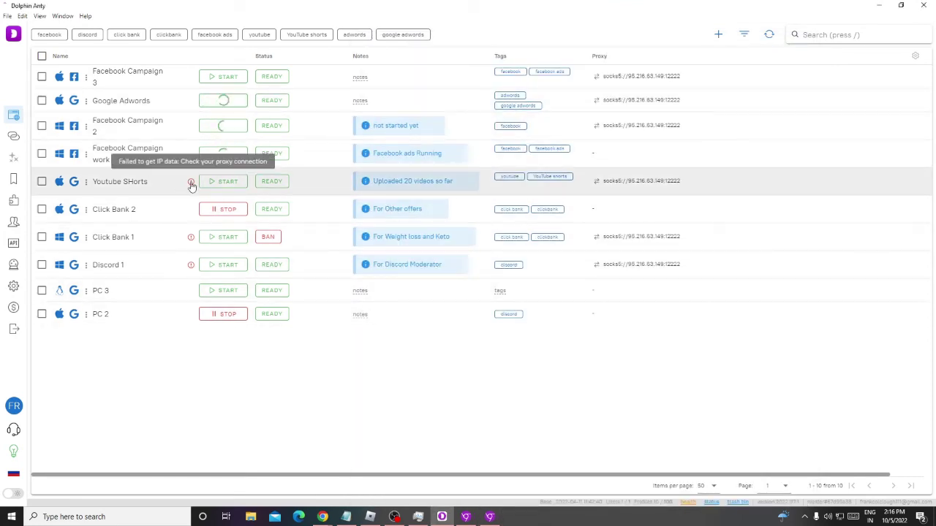
{"action": "left_click", "coordinate": [880, 8]}
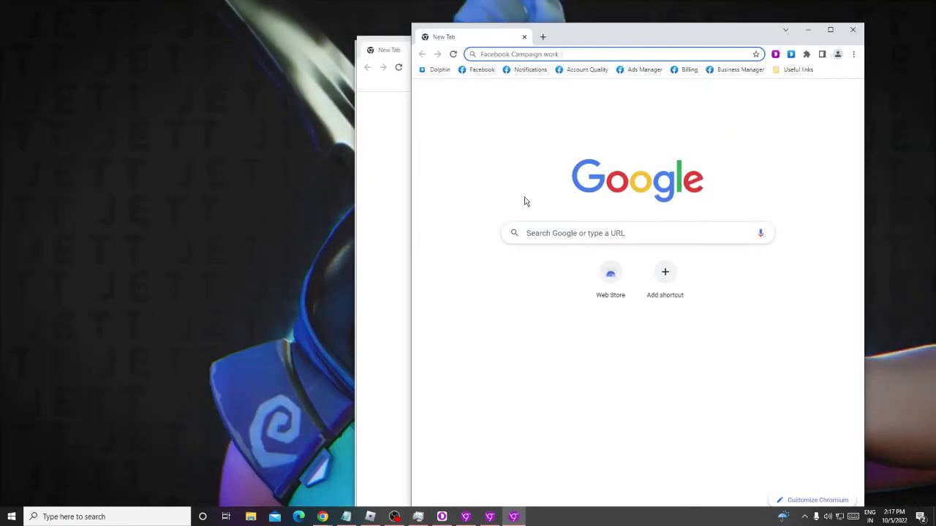
Tile the Facebook Campaign work, Click Bank 2 and PC 2 windows left, centre and right.
{"action": "left_click_drag", "start_coordinate": [610, 30], "coordinate": [221, 33]}
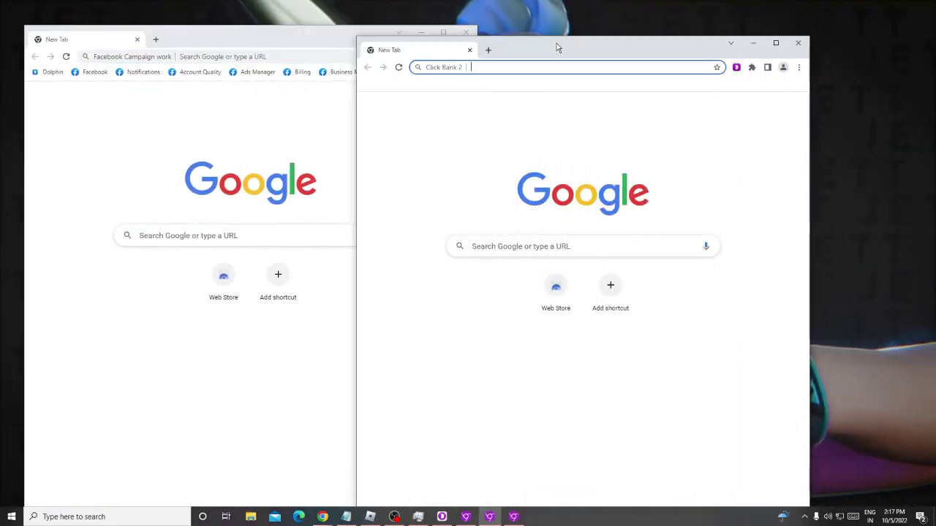
{"action": "left_click_drag", "start_coordinate": [554, 48], "coordinate": [417, 101]}
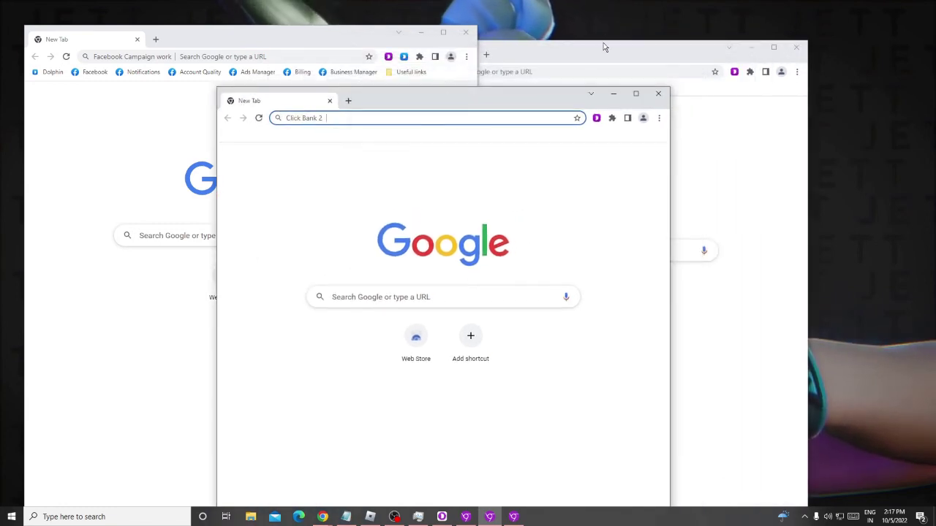
{"action": "left_click_drag", "start_coordinate": [605, 46], "coordinate": [717, 30]}
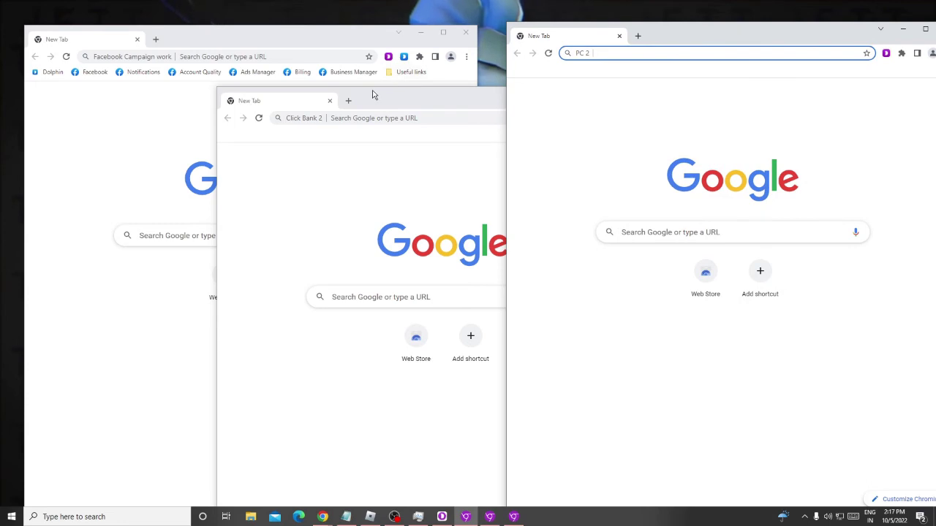
{"action": "left_click", "coordinate": [309, 85]}
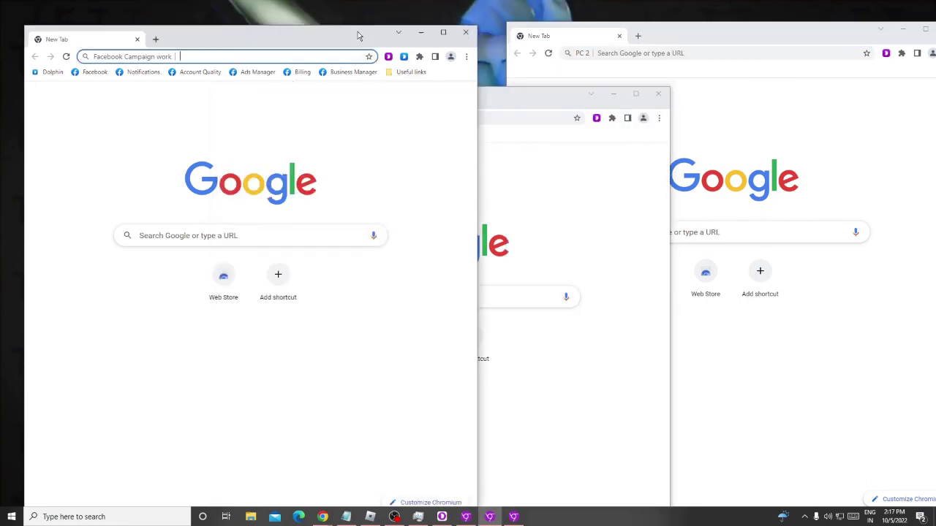
{"action": "left_click", "coordinate": [495, 142]}
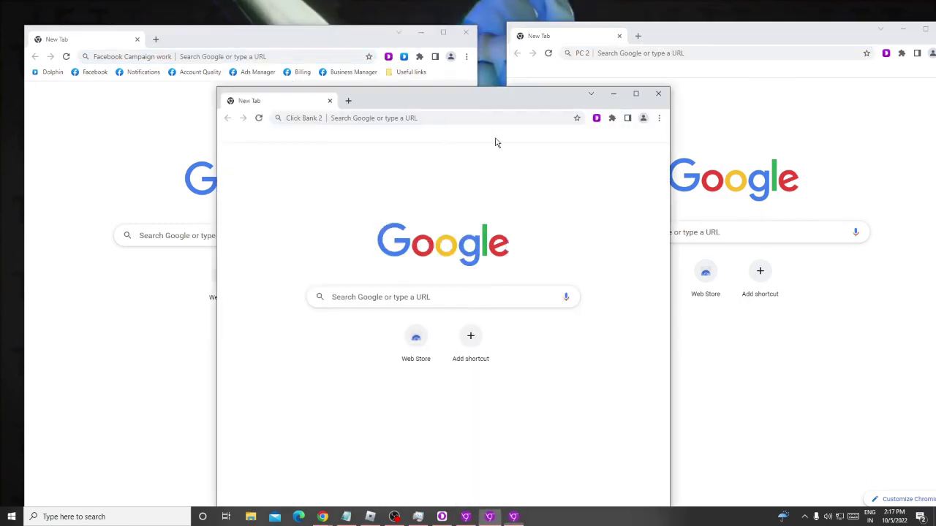
{"action": "left_click", "coordinate": [731, 119]}
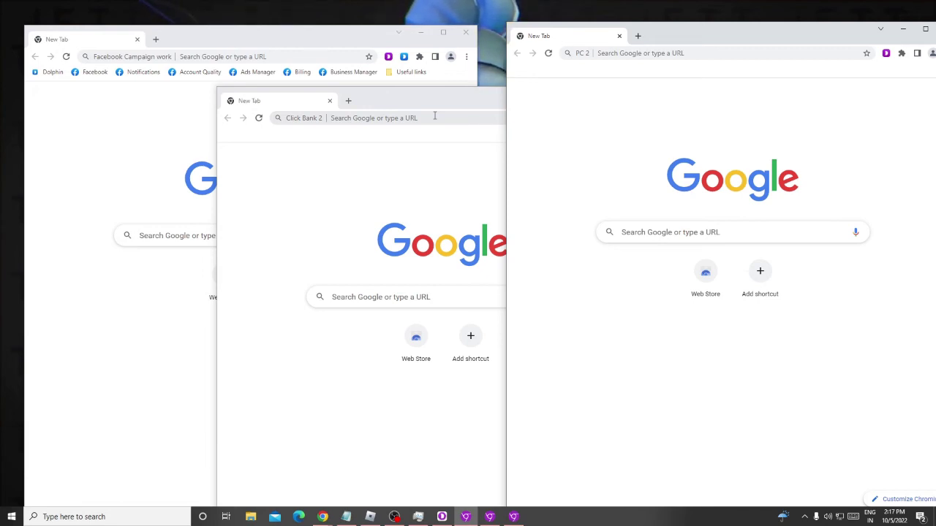
Switch between the profile windows, then bring up the Dolphin{anty} website in regular Chrome.
{"action": "left_click", "coordinate": [409, 61]}
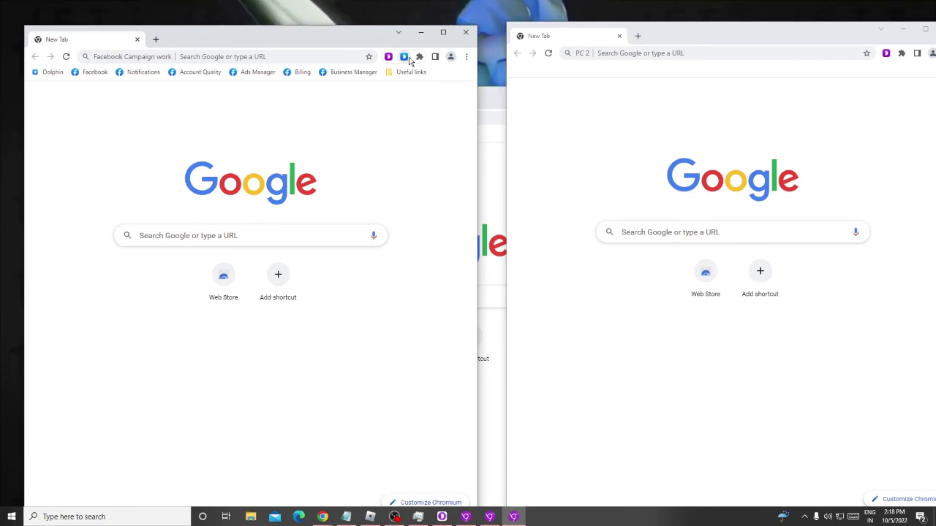
{"action": "left_click", "coordinate": [514, 517]}
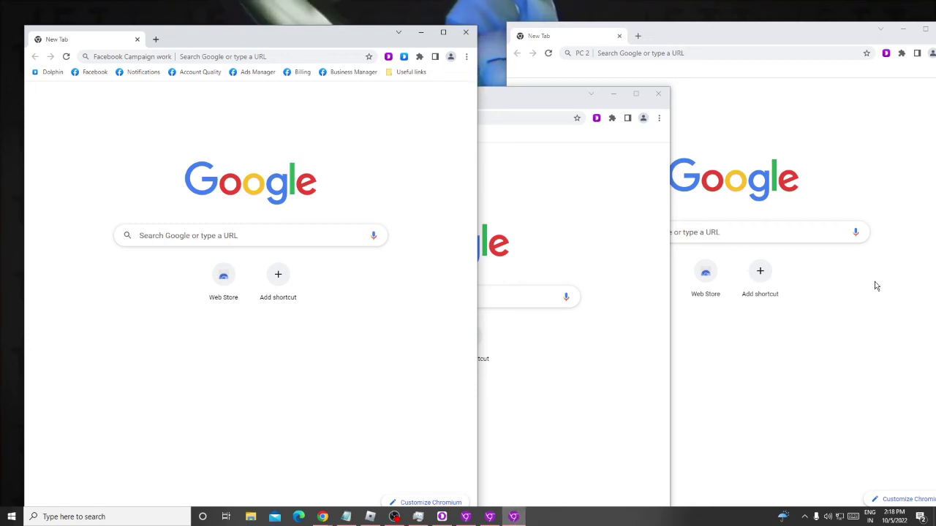
{"action": "left_click", "coordinate": [322, 517]}
{"action": "left_click", "coordinate": [379, 487]}
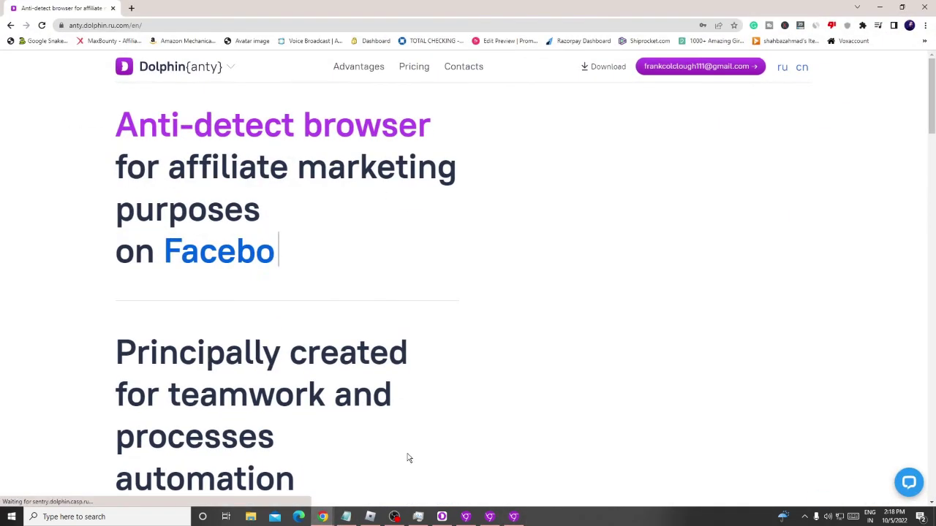
Open the Pricing page and highlight the Base (100) and Team (300) browser profile limits.
{"action": "left_click", "coordinate": [413, 66]}
{"action": "scroll", "coordinate": [388, 113], "scroll_direction": "down", "scroll_amount": 1}
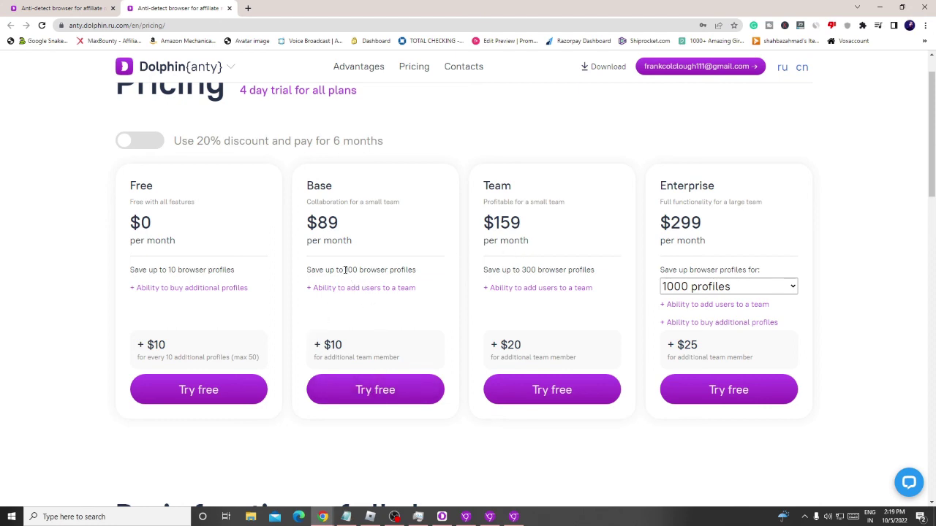
{"action": "left_click_drag", "start_coordinate": [345, 269], "coordinate": [429, 268]}
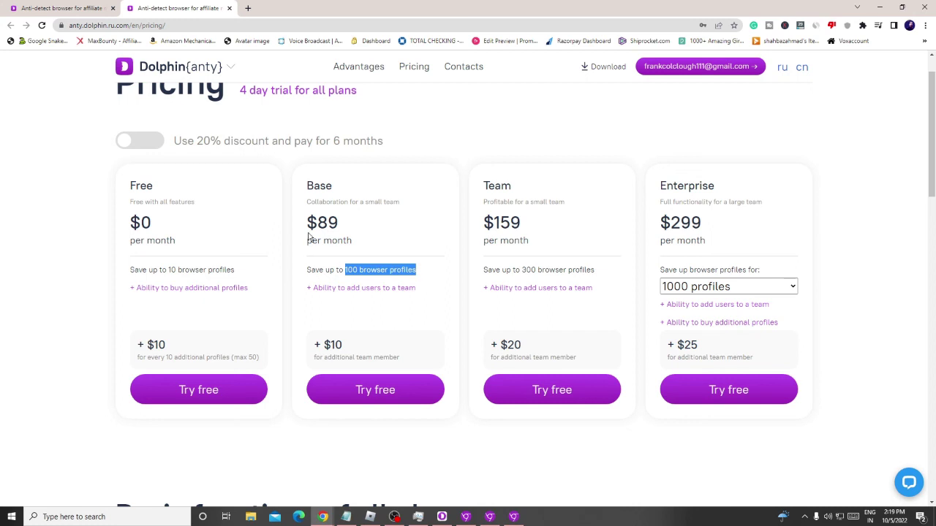
{"action": "left_click", "coordinate": [346, 272]}
{"action": "left_click_drag", "start_coordinate": [351, 270], "coordinate": [449, 260]}
{"action": "left_click_drag", "start_coordinate": [521, 269], "coordinate": [605, 256]}
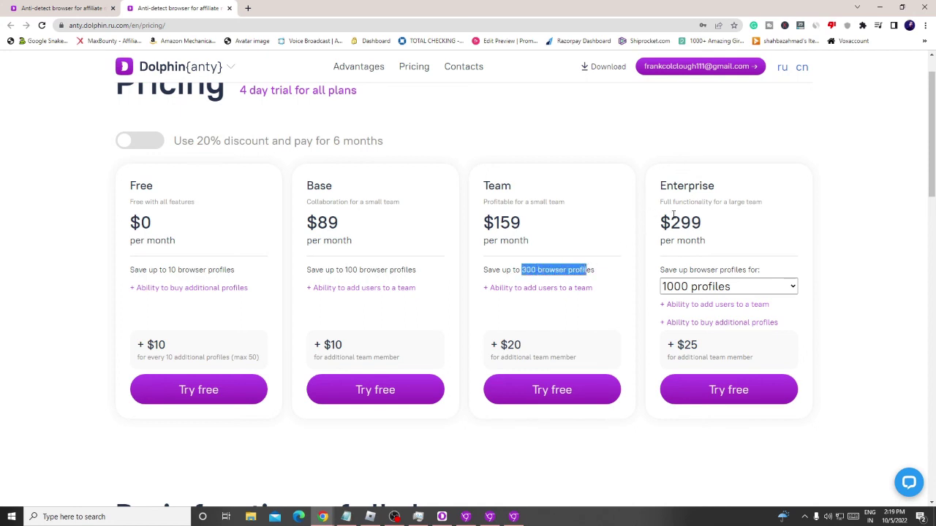